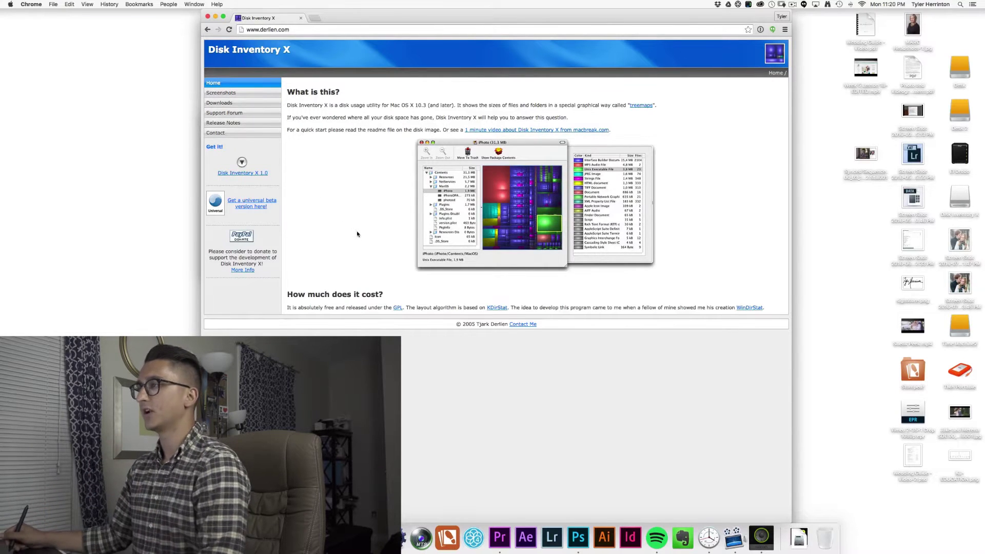
Launch Disk Inventory X from its downloaded disk image
double_click(238, 133)
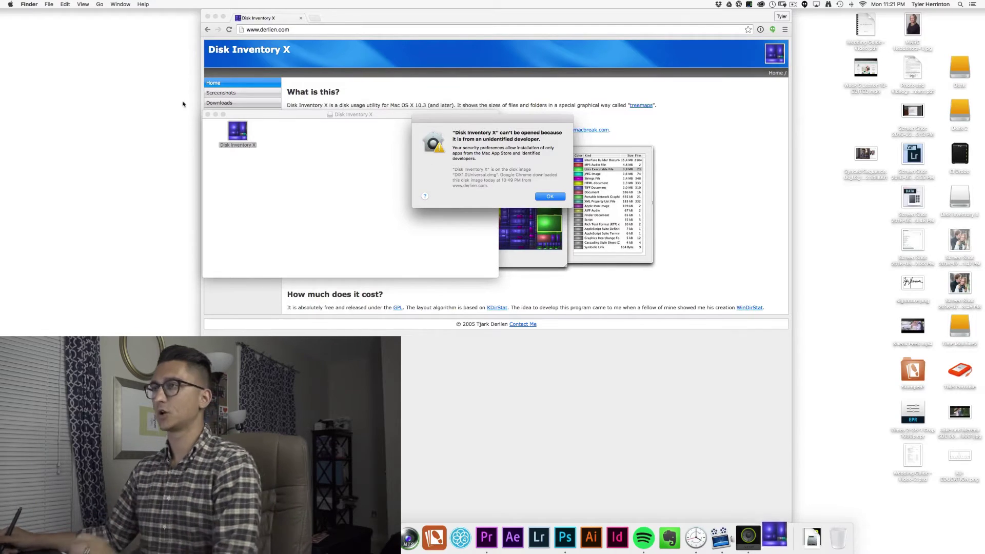
Open System Preferences from the Apple menu
click(10, 5)
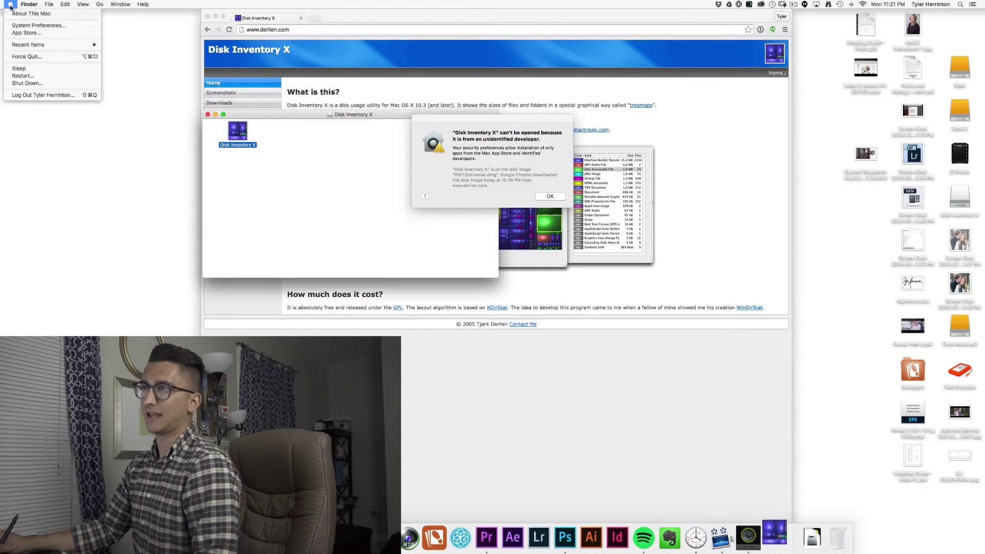
click(37, 26)
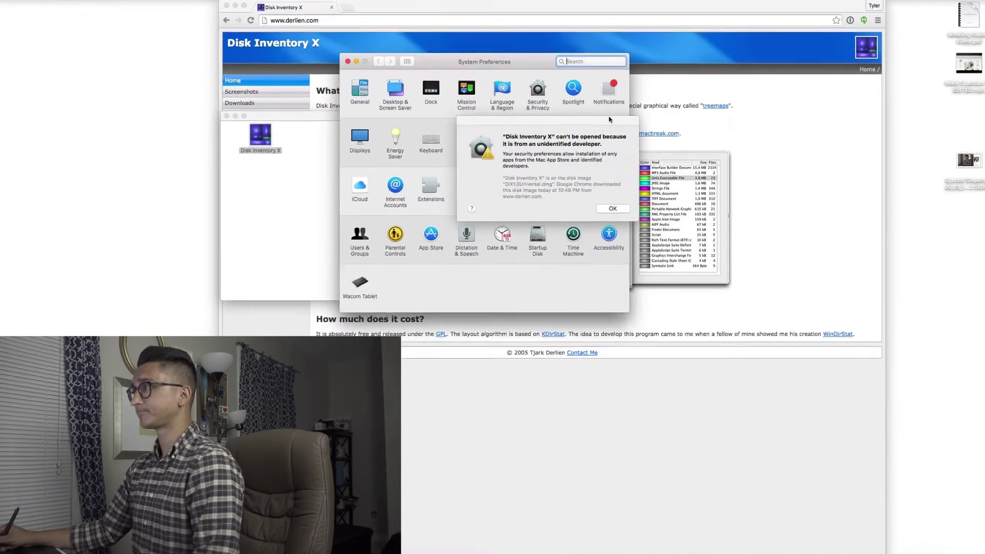
Dismiss the developer warning and press Open Anyway for Disk Inventory X in Security & Privacy General
click(549, 196)
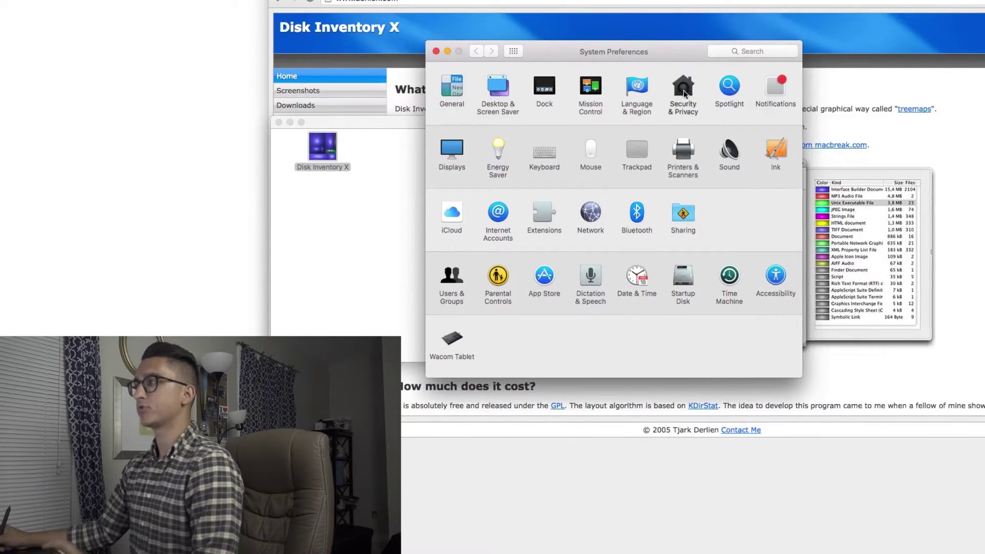
click(683, 89)
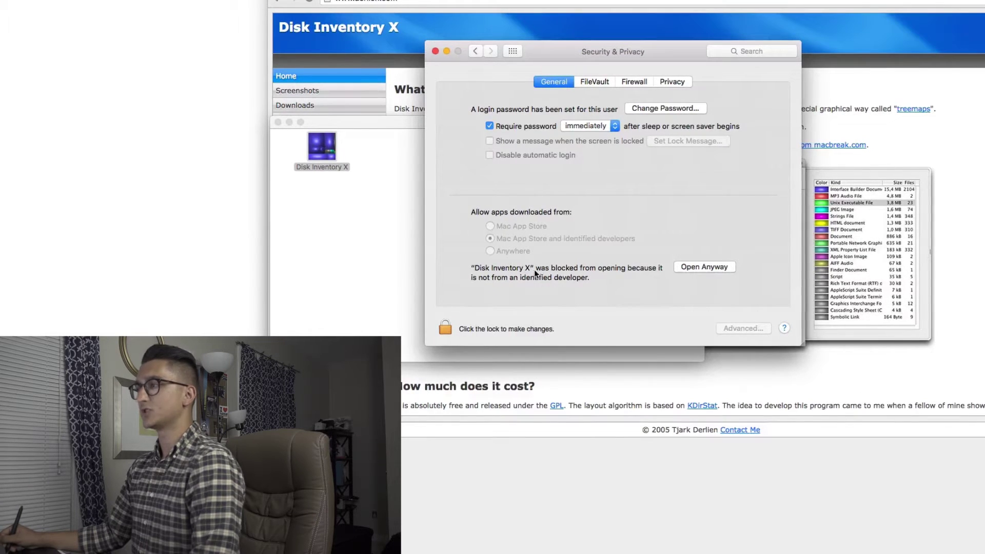
click(702, 268)
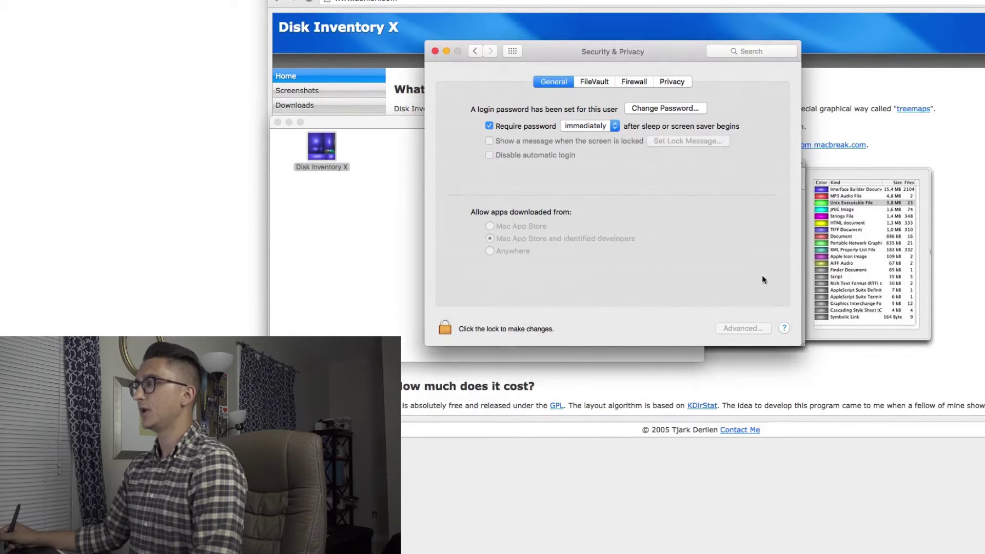
click(773, 240)
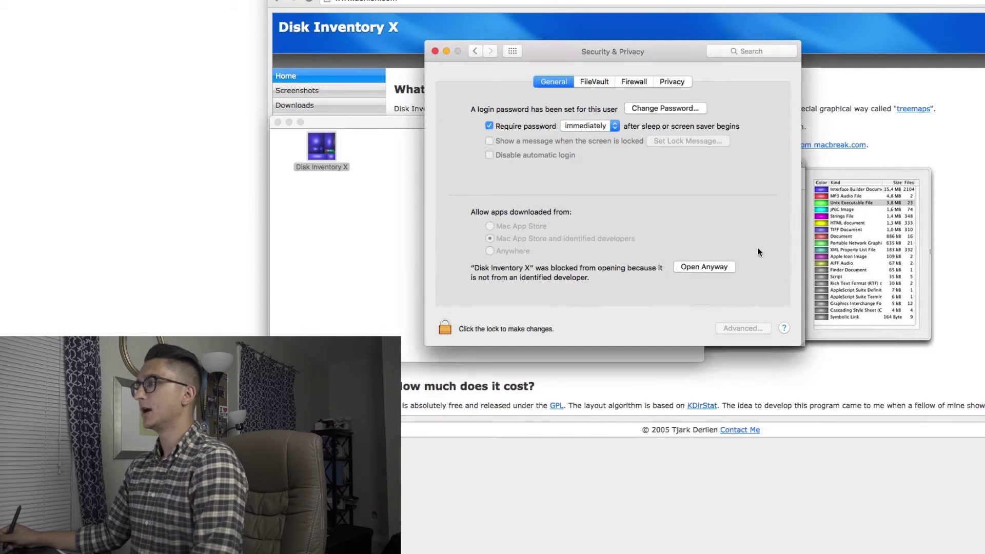
click(717, 266)
click(769, 241)
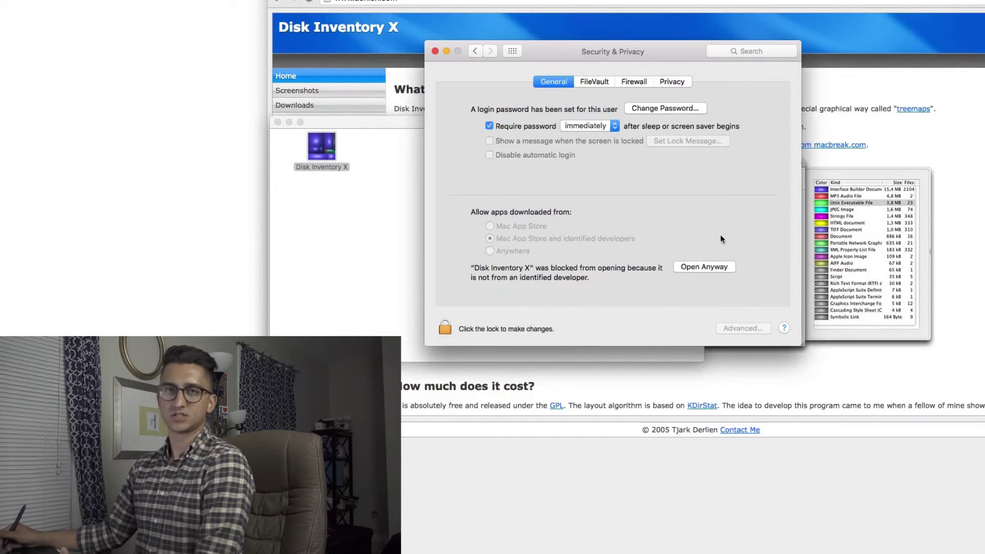
click(702, 266)
click(784, 245)
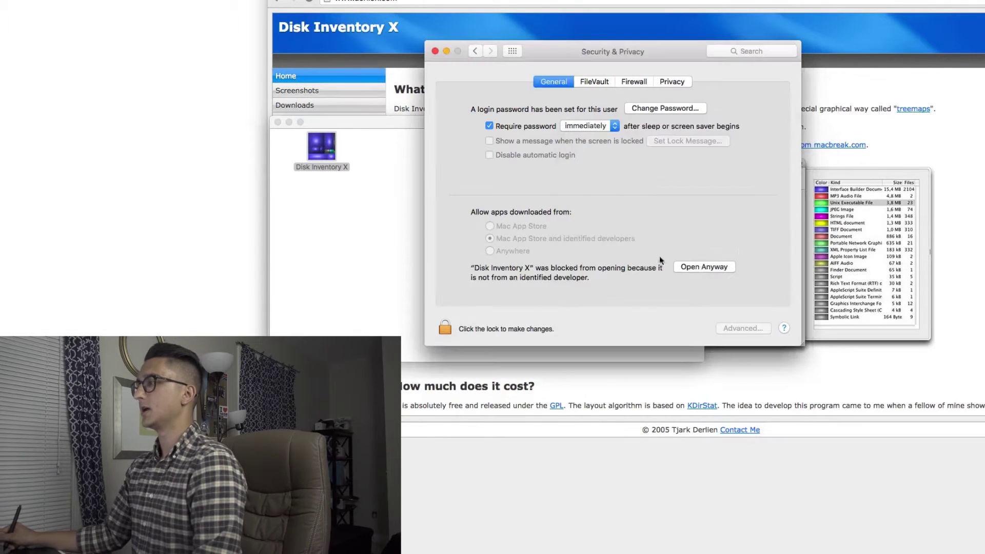
Unlock security settings with the admin password and allow apps downloaded from Anywhere
click(445, 327)
text(********)
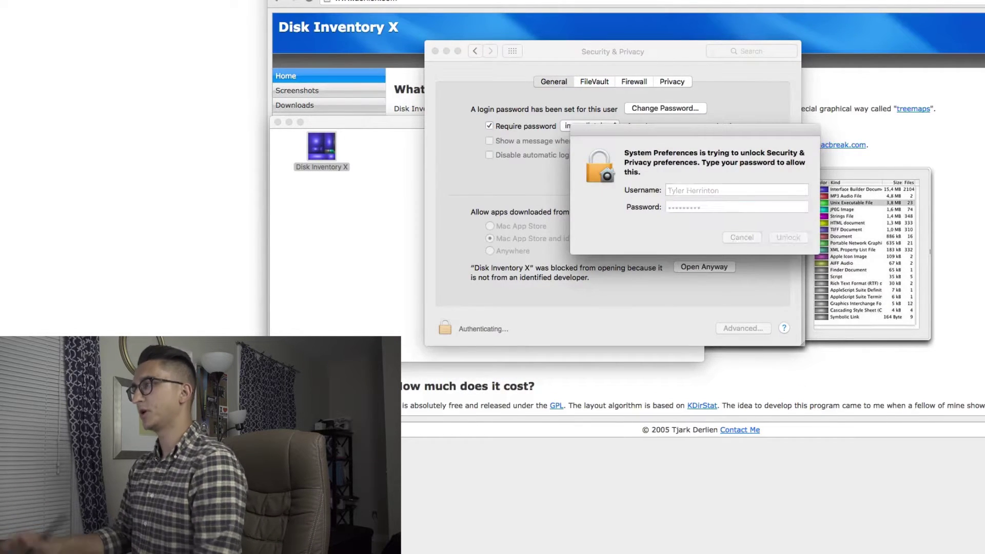
key(Return)
click(489, 251)
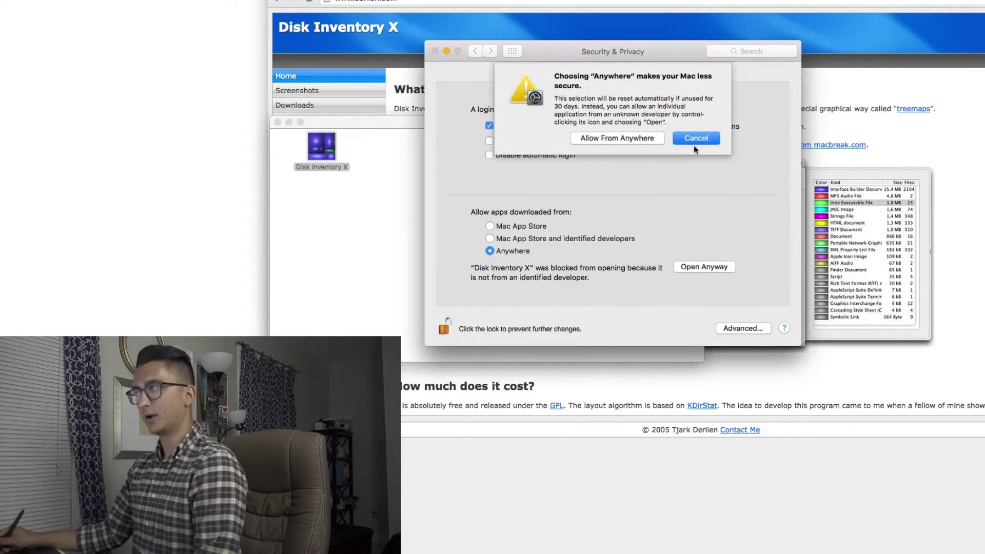
click(625, 138)
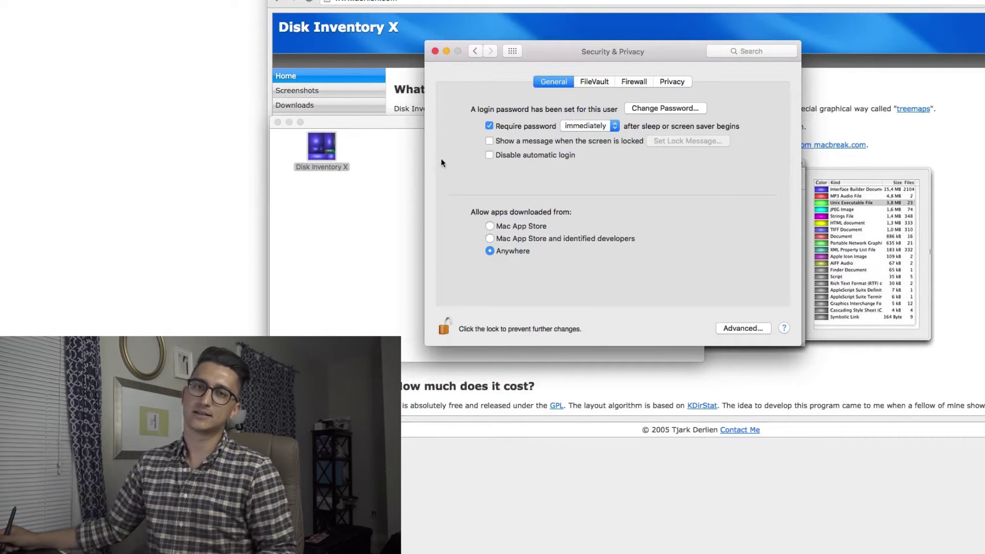
click(363, 218)
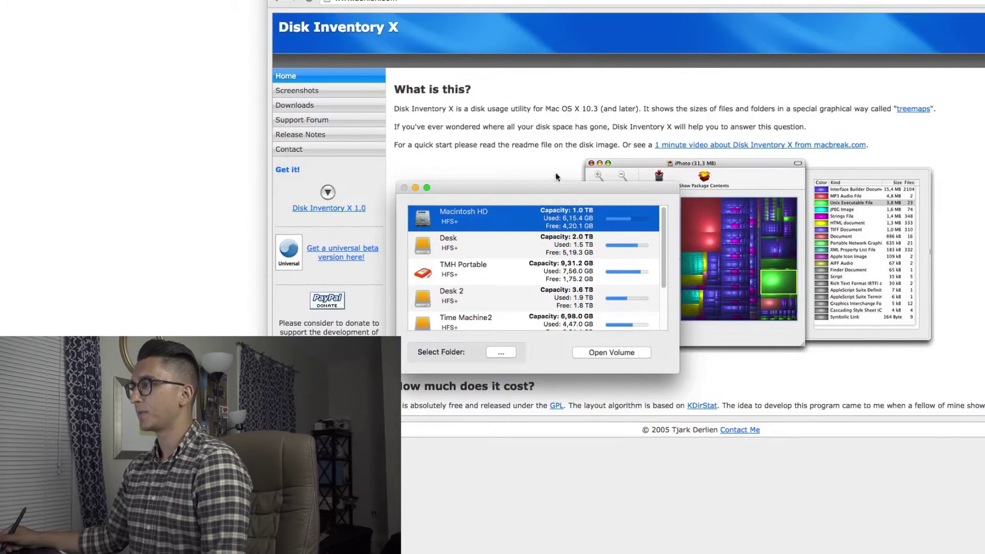
Nudge the volume list window aside and start scanning Macintosh HD
mouse_move(516, 192)
mouse_down()
mouse_move(491, 220)
mouse_move(527, 187)
mouse_up()
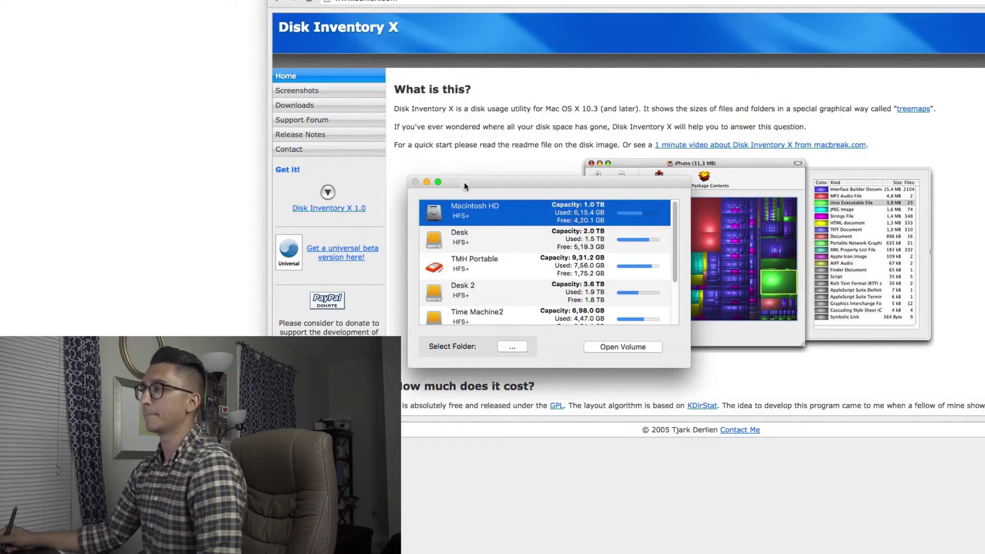
double_click(445, 210)
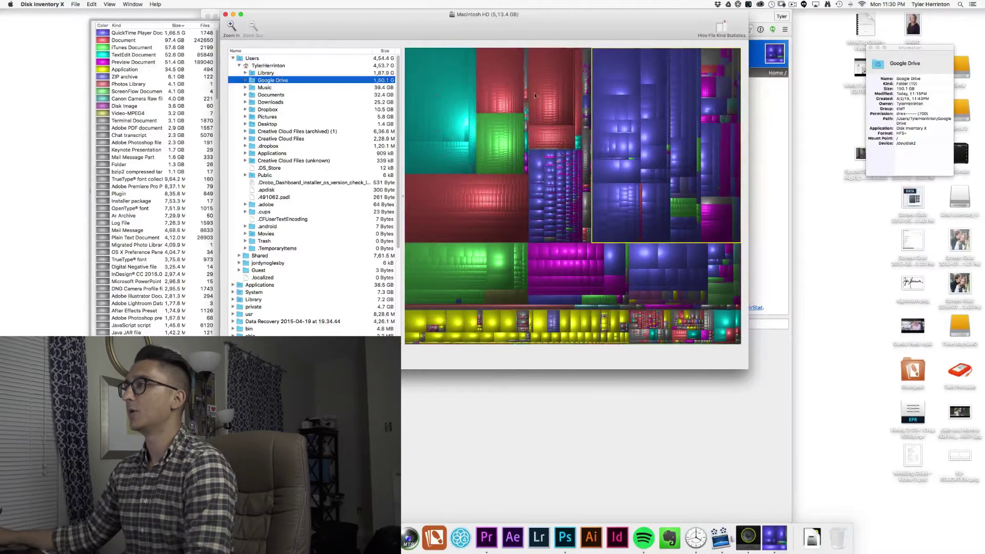
Trace a large treemap block to the 5D footage folder and reveal it in Finder
click(619, 89)
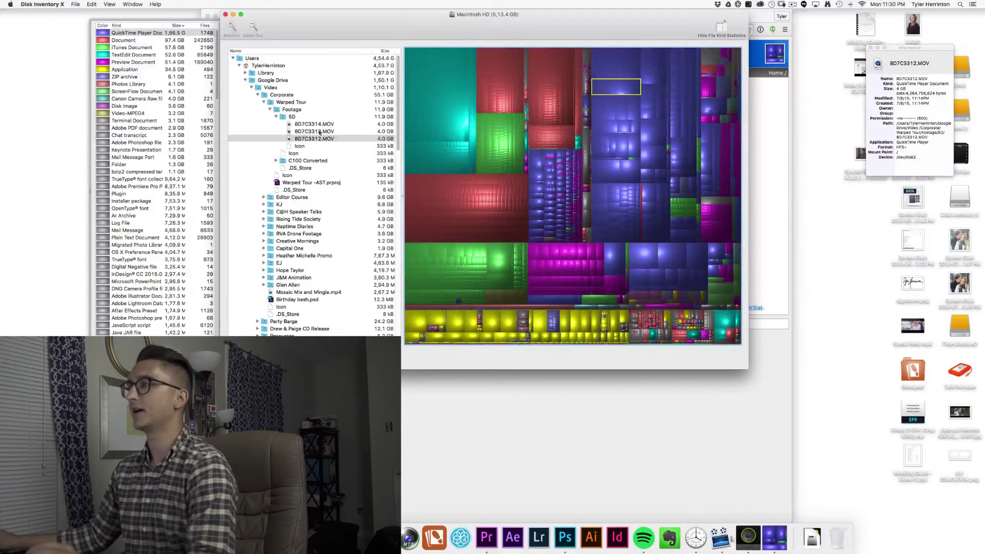
click(283, 118)
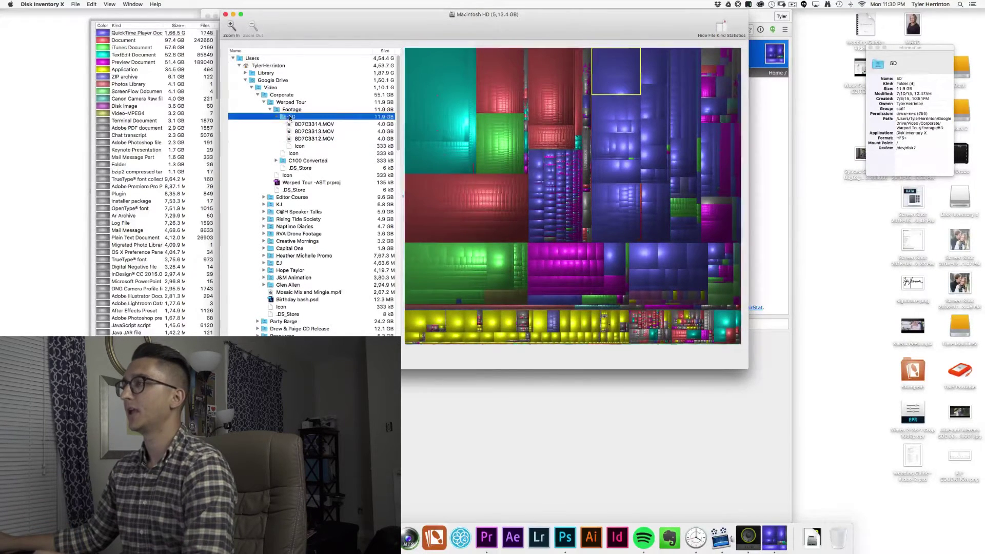
right_click(285, 117)
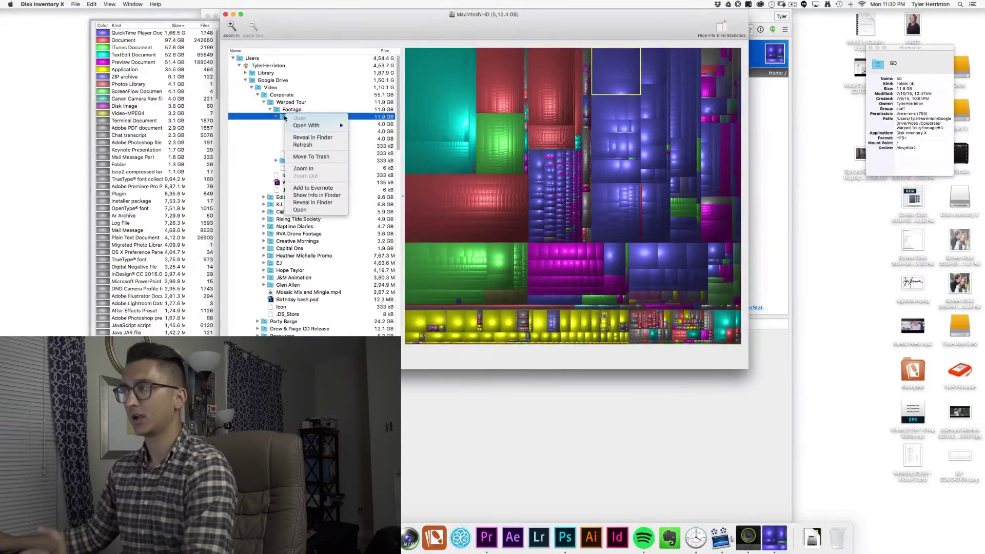
click(317, 138)
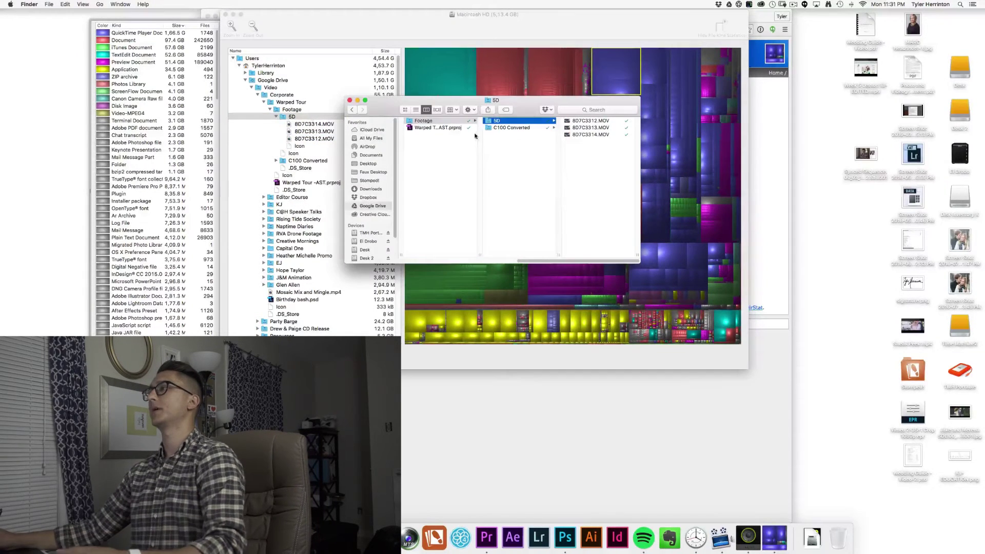
scroll(438, 148, left, 5)
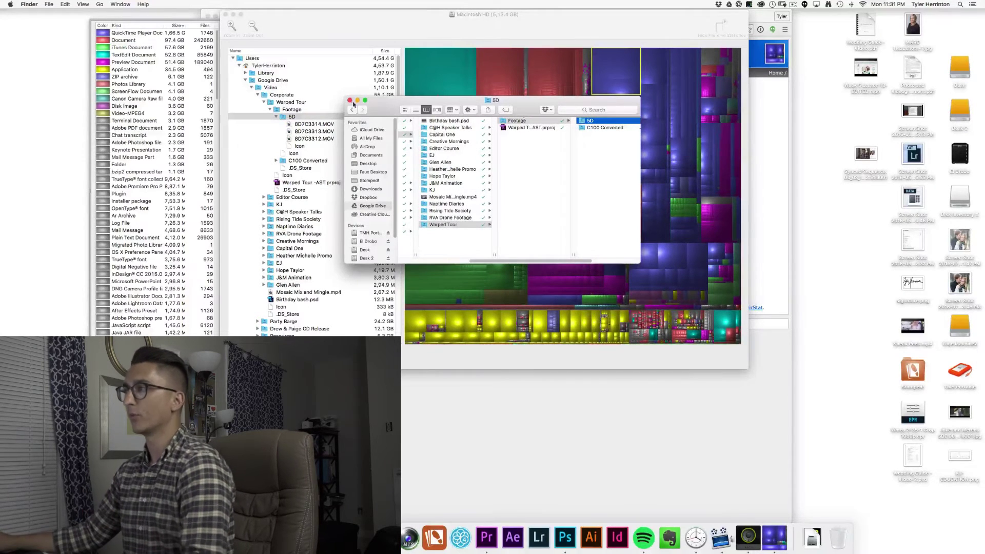
click(350, 100)
Collapse the 5D, Footage and Warped Tour folders, then trace another large block to DJI_0006.MOV
click(272, 117)
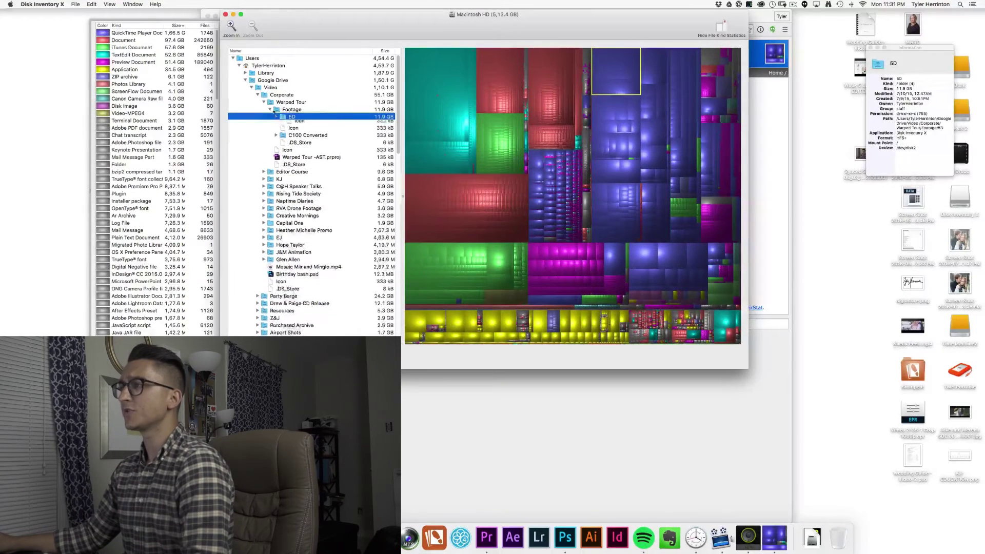
click(272, 117)
click(271, 110)
click(267, 103)
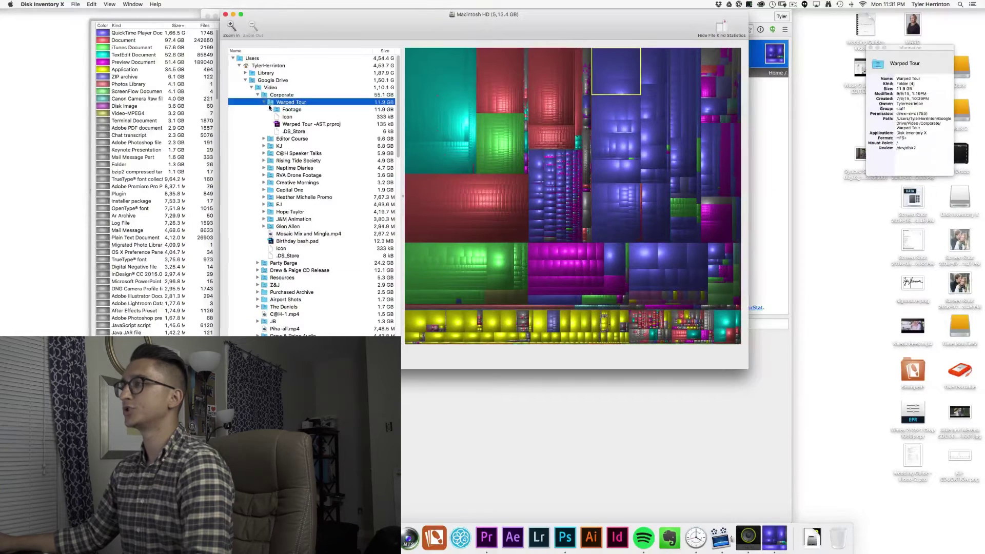
click(264, 102)
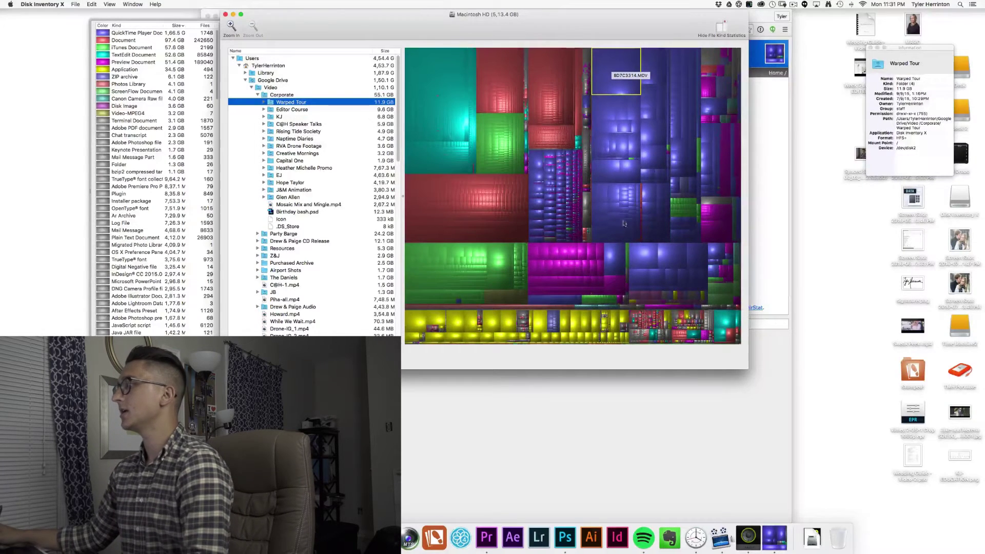
click(616, 260)
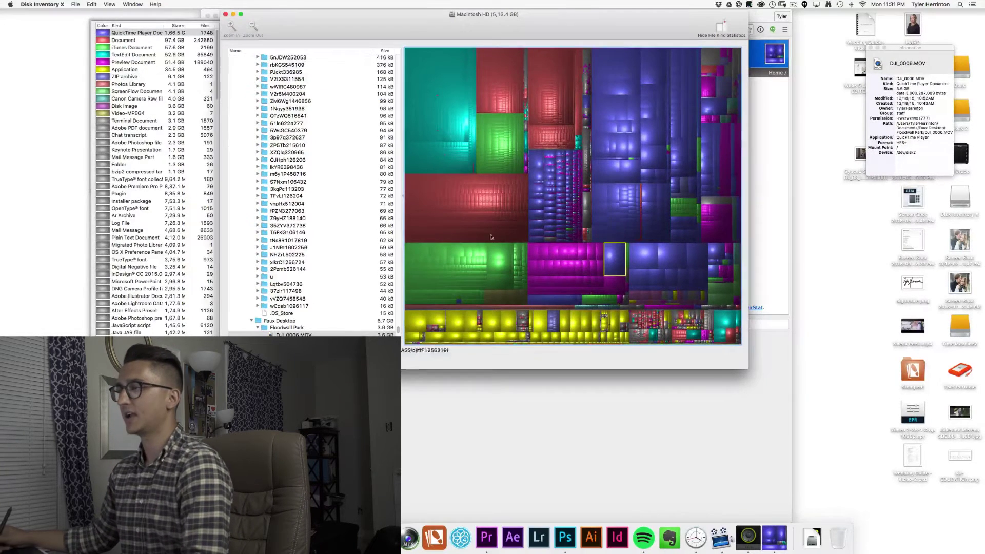
scroll(290, 259, down, 3)
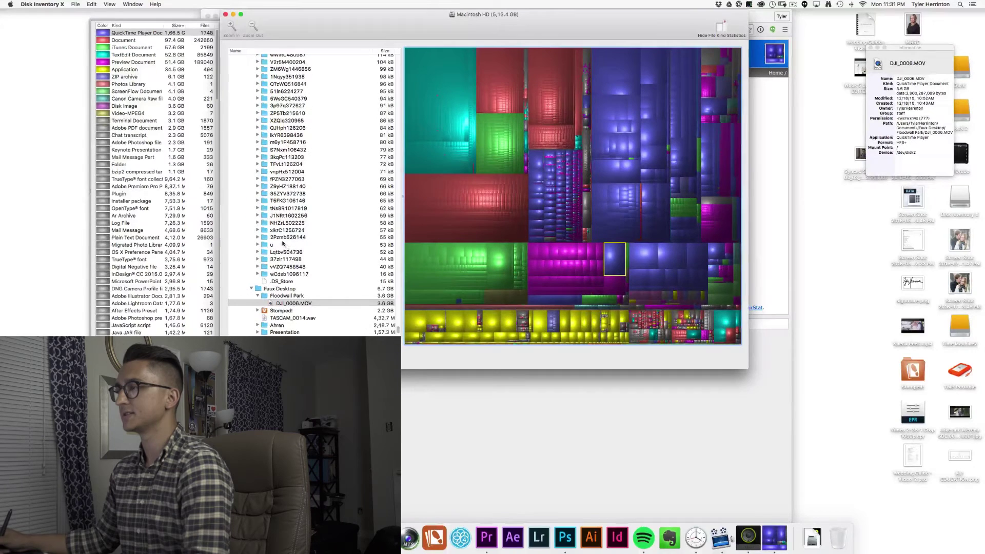